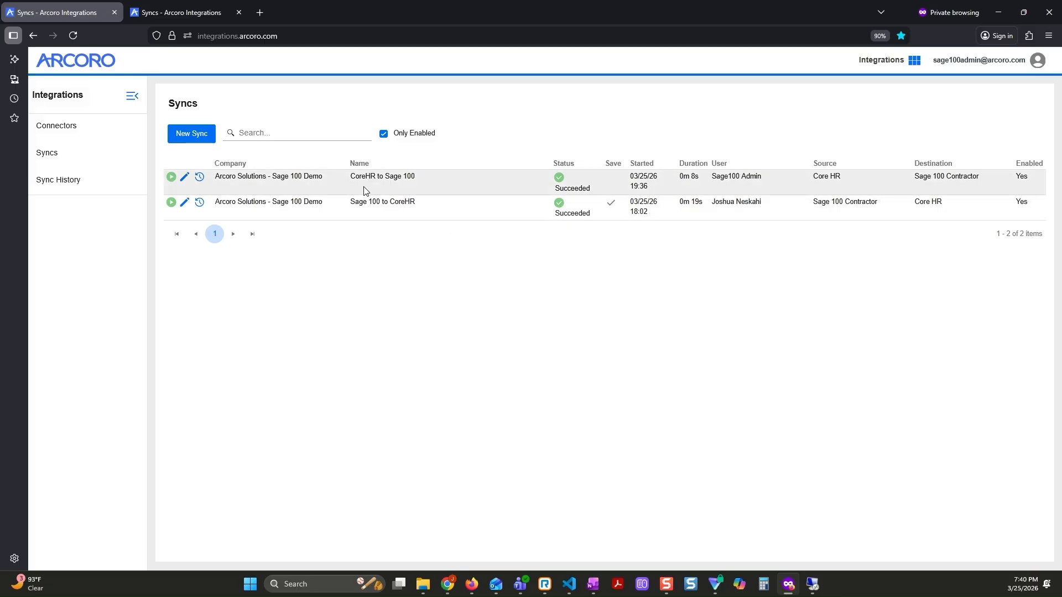
drag(348, 204, 441, 216)
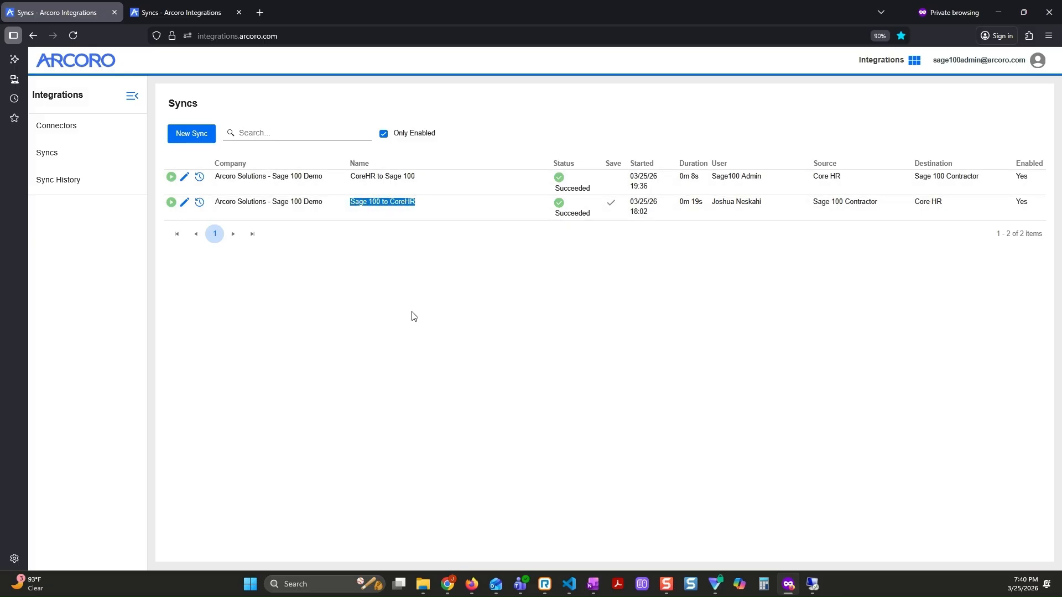
click(407, 288)
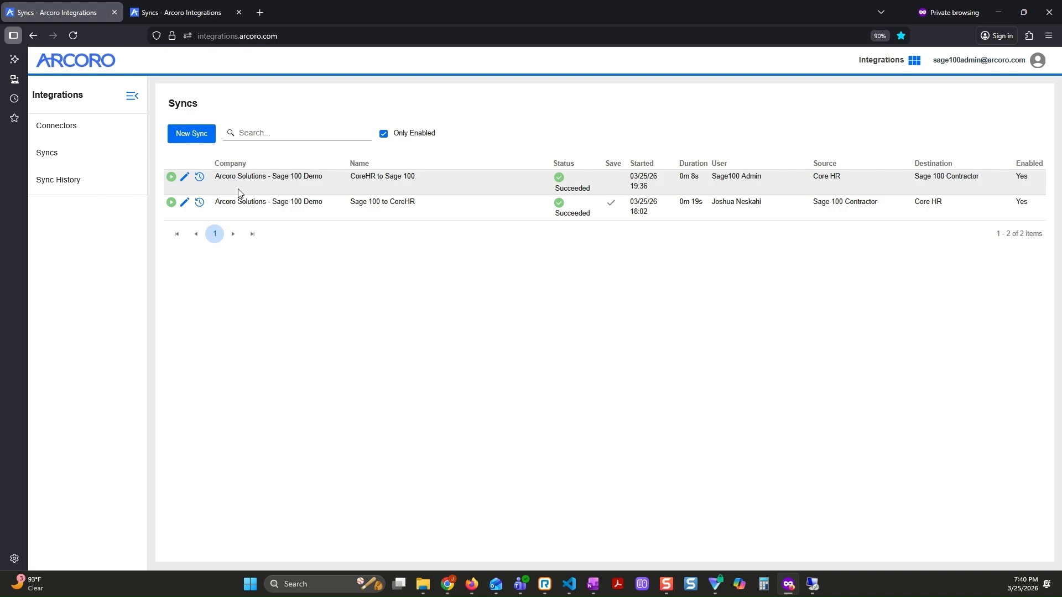
- Try toggling the Deduction Benefits and Skill Level scopes in the CoreHR to Sage 100 sync's settings, and leave without saving
click(185, 177)
scroll(457, 313, down, 1)
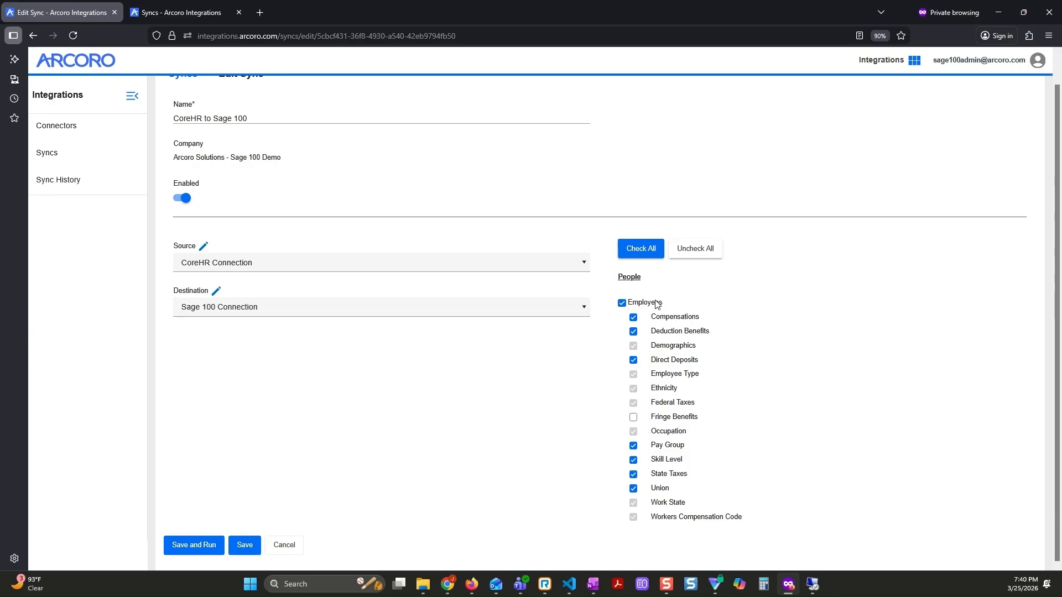
click(633, 333)
click(634, 462)
click(287, 545)
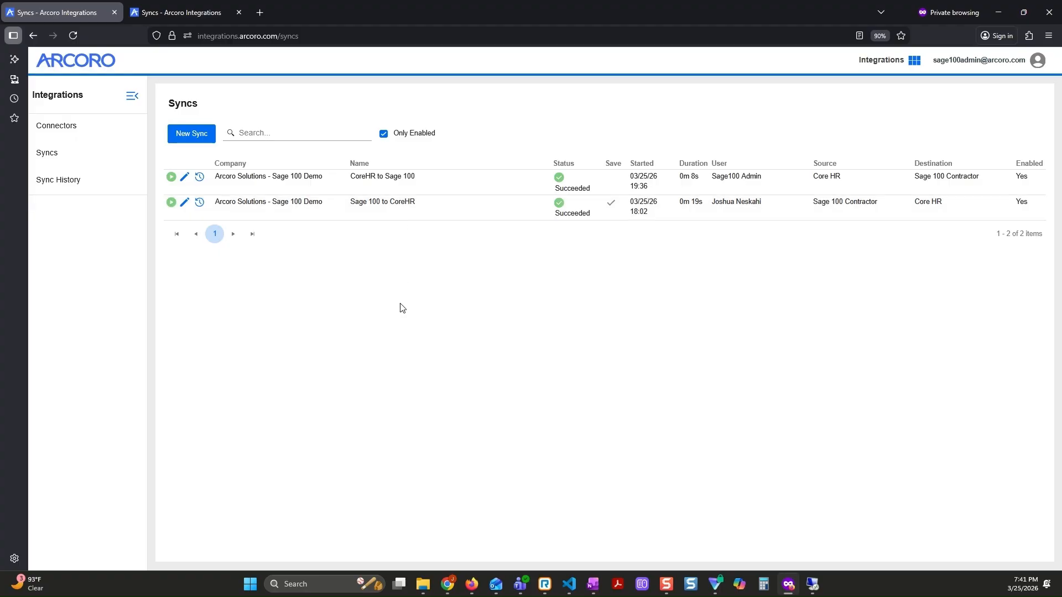
- Open the run options for the CoreHR to Sage 100 sync
click(171, 177)
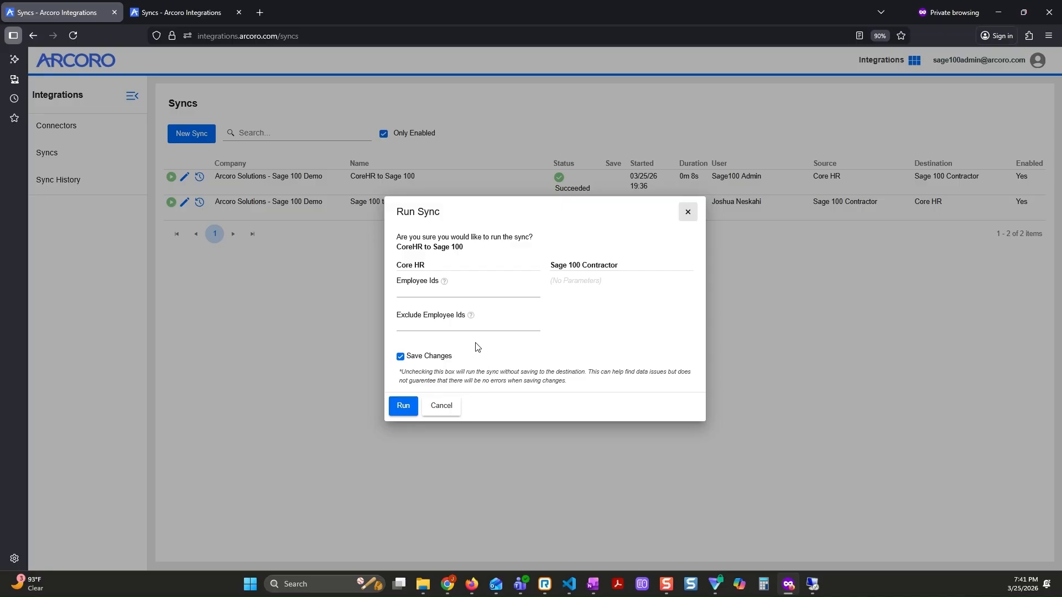
- Try limiting the sync run to three comma-separated employee IDs, and clear the entry
click(421, 292)
text(8999)
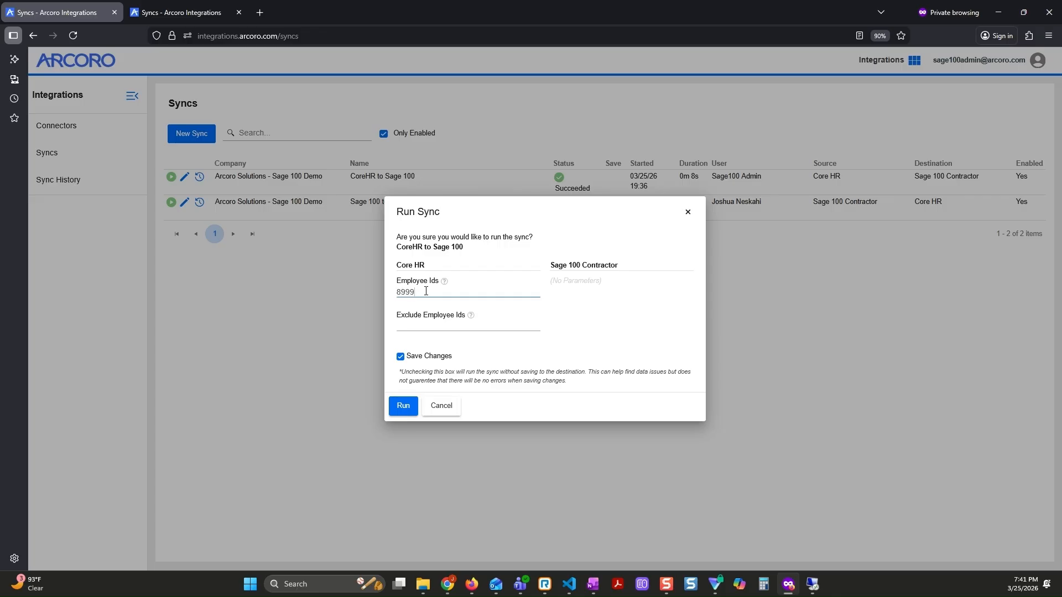
text(,9001,41458)
key(BackSpace)
key(ctrl+a)
key(ctrl+c)
key(BackSpace)
- Try excluding the same three employee IDs from the sync run, and clear the exclusion
click(455, 325)
key(ctrl+v)
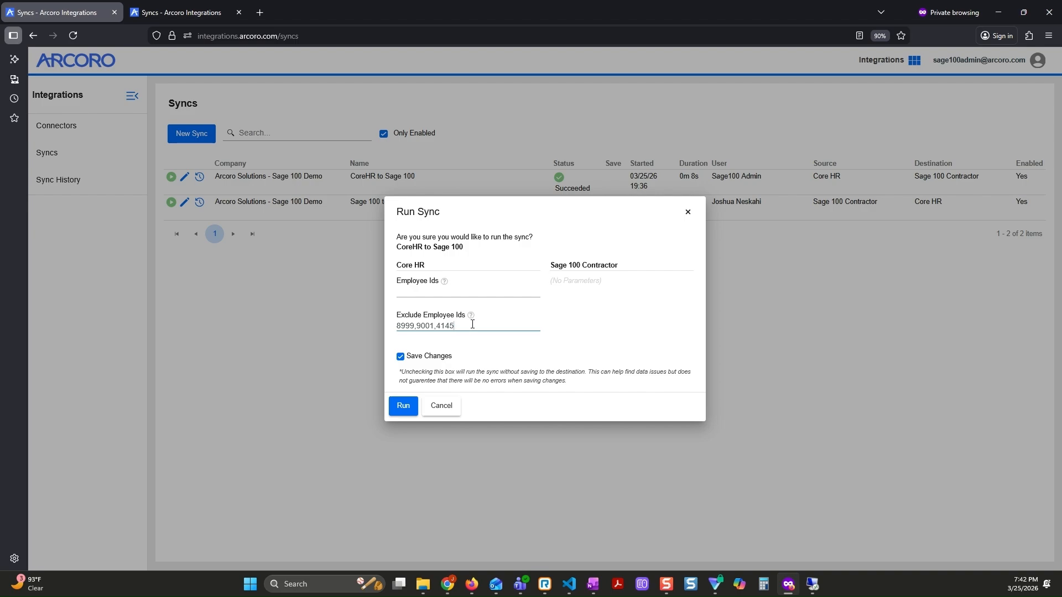
key(ctrl+shift+Left)
key(ctrl+shift+Left)
key(ctrl+shift+Left)
key(BackSpace)
- Try switching off Save Changes for the sync run, and switch it back on
click(474, 294)
click(482, 331)
click(402, 359)
click(402, 359)
click(401, 357)
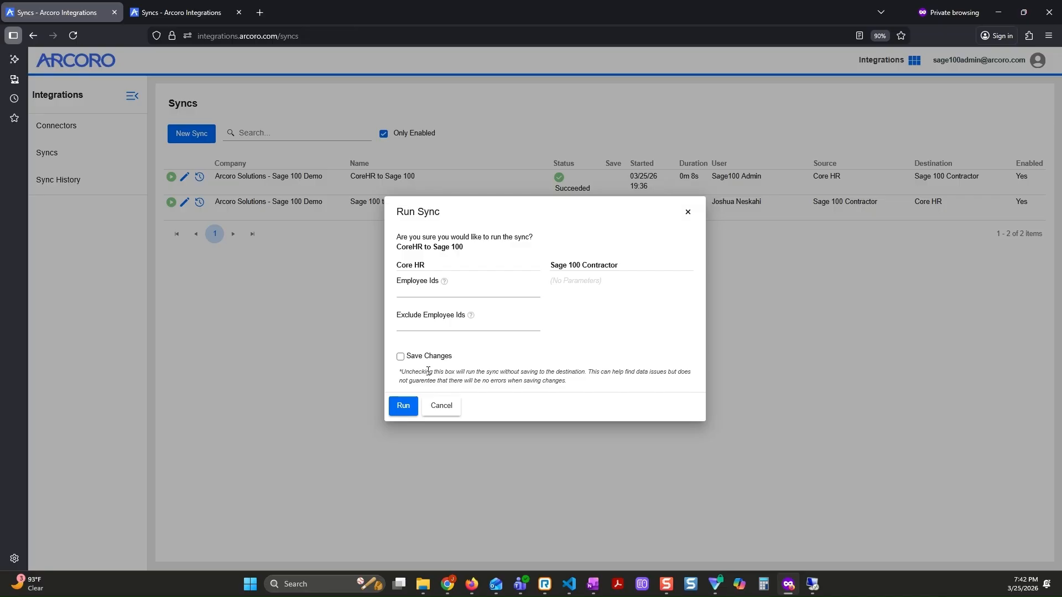
click(400, 356)
- Run the CoreHR to Sage 100 sync for a single employee, entering that employee's ID
click(420, 293)
text(8999)
click(403, 406)
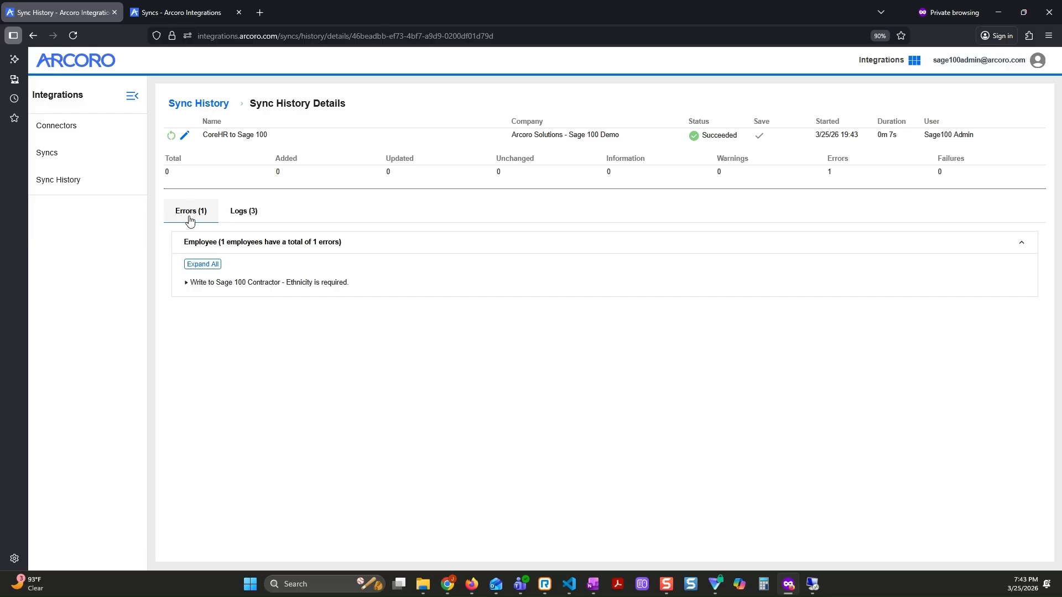
- Expand the error in the sync history details and examine its cause and the affected employee
click(260, 283)
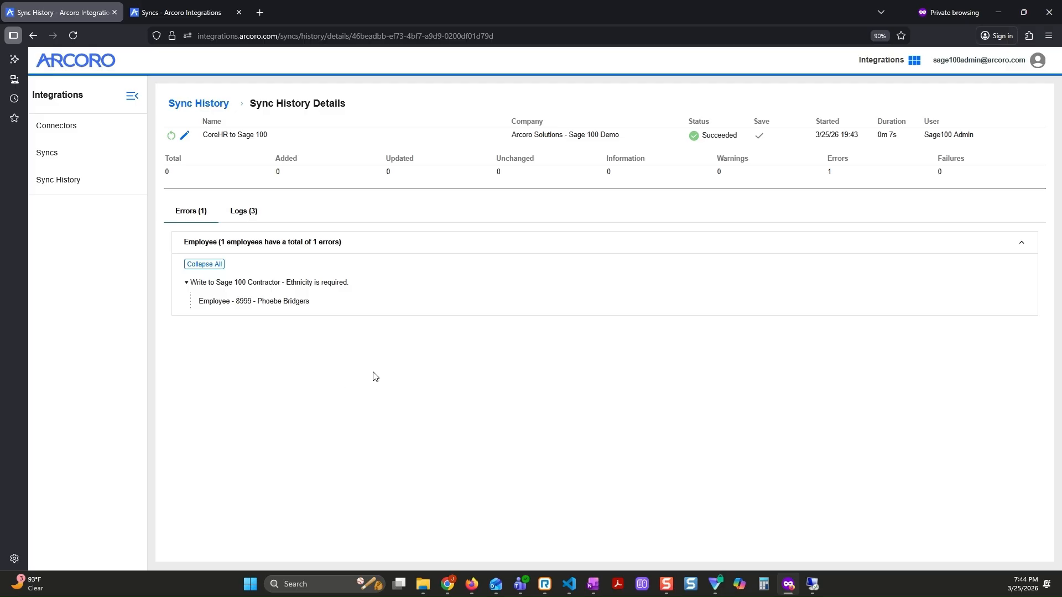
drag(257, 307, 322, 313)
click(309, 335)
drag(291, 284, 361, 290)
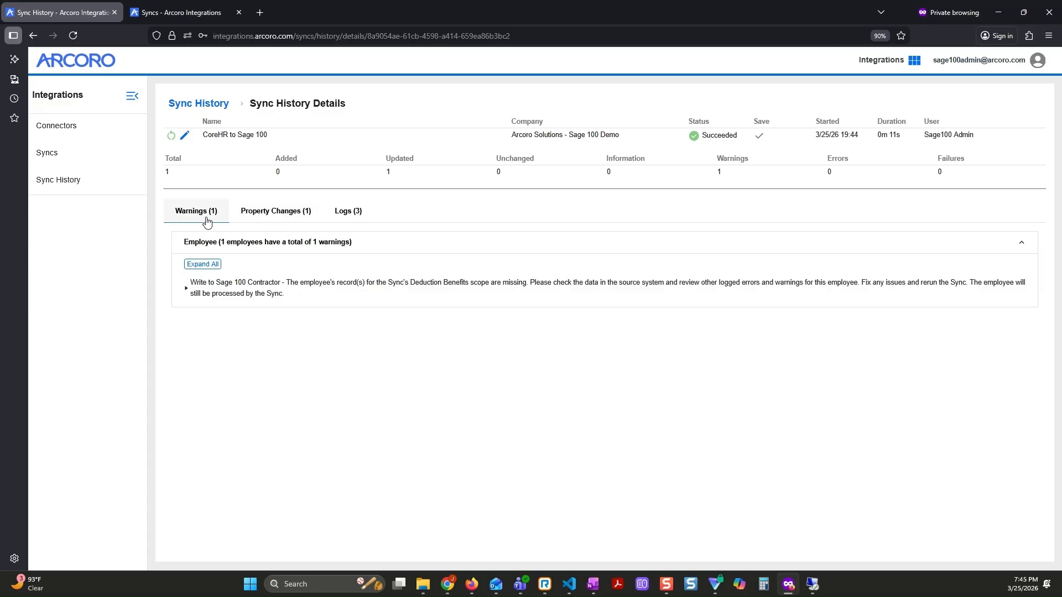
- Expand the warning in the rerun sync's history details and examine the scope and employee it concerns
click(267, 293)
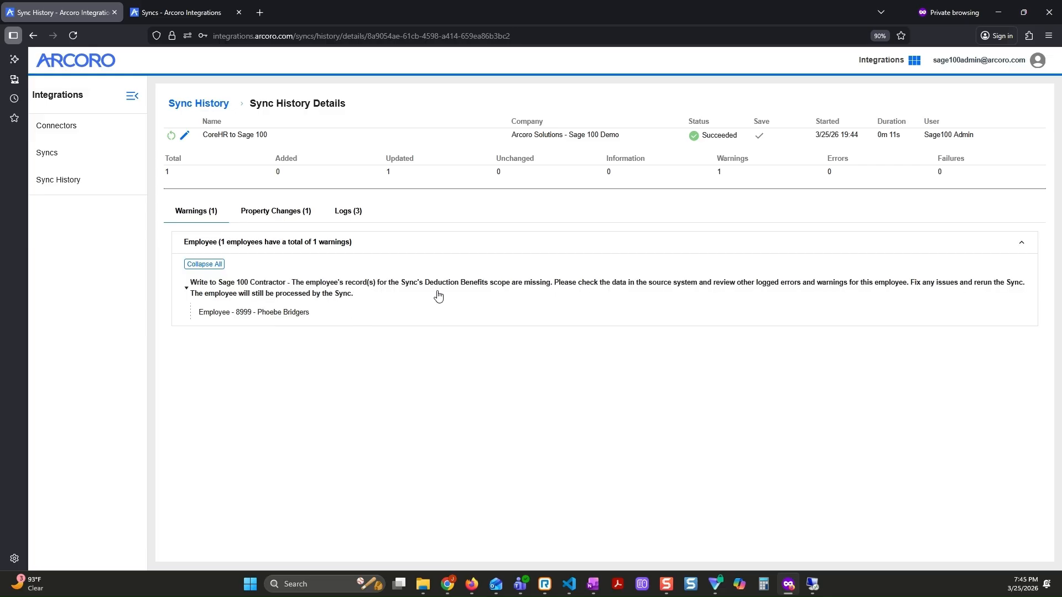
drag(426, 288, 556, 292)
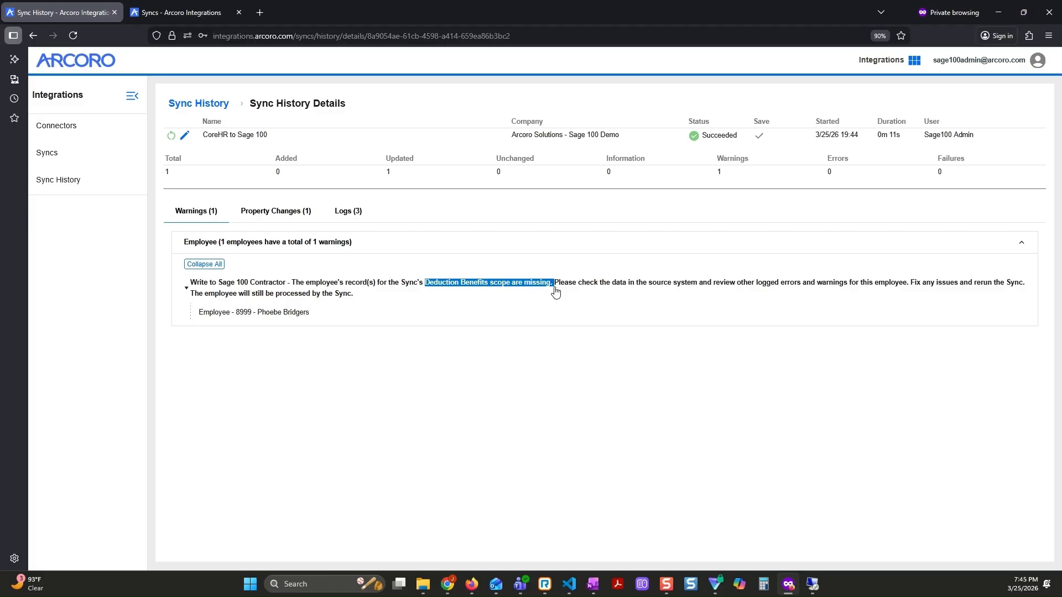
click(554, 292)
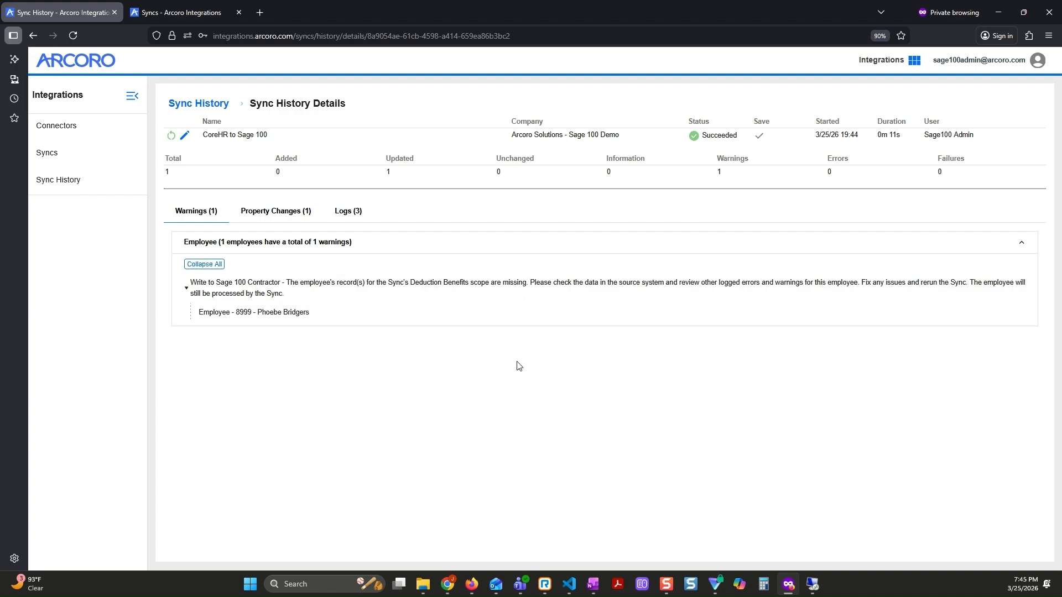
drag(254, 313, 340, 327)
click(305, 381)
- Expand the employee's update under the sync's property changes and read through all changed values
click(300, 215)
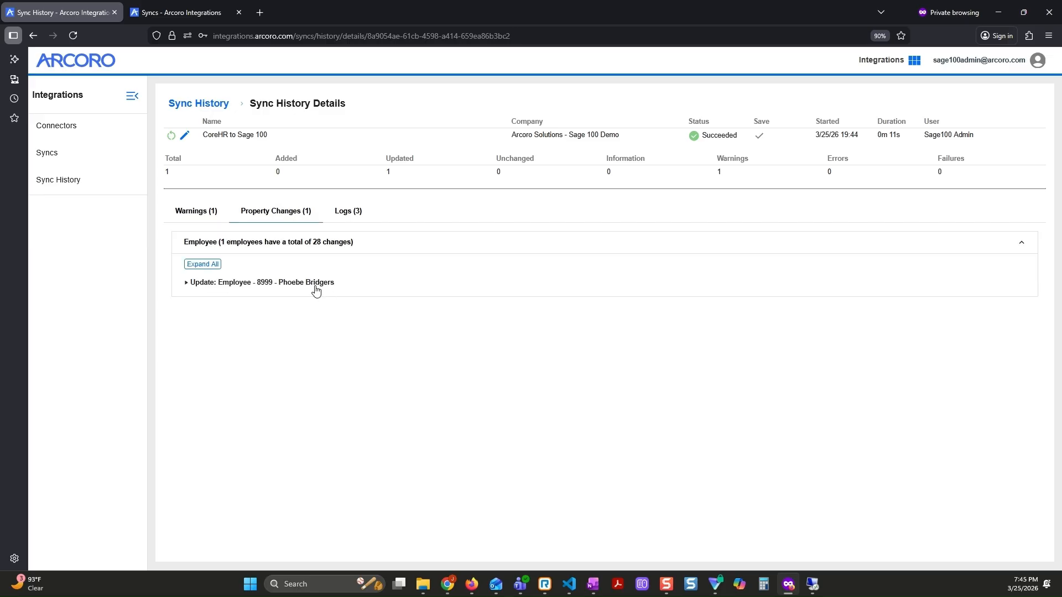
click(323, 290)
scroll(456, 349, down, 2)
scroll(457, 349, down, 2)
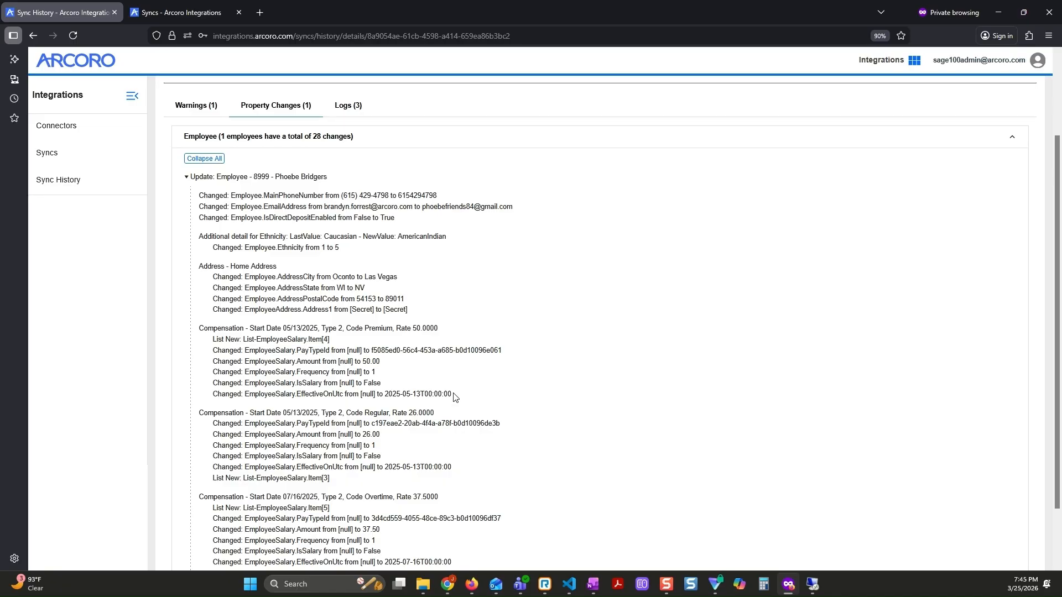
scroll(455, 397, down, 1)
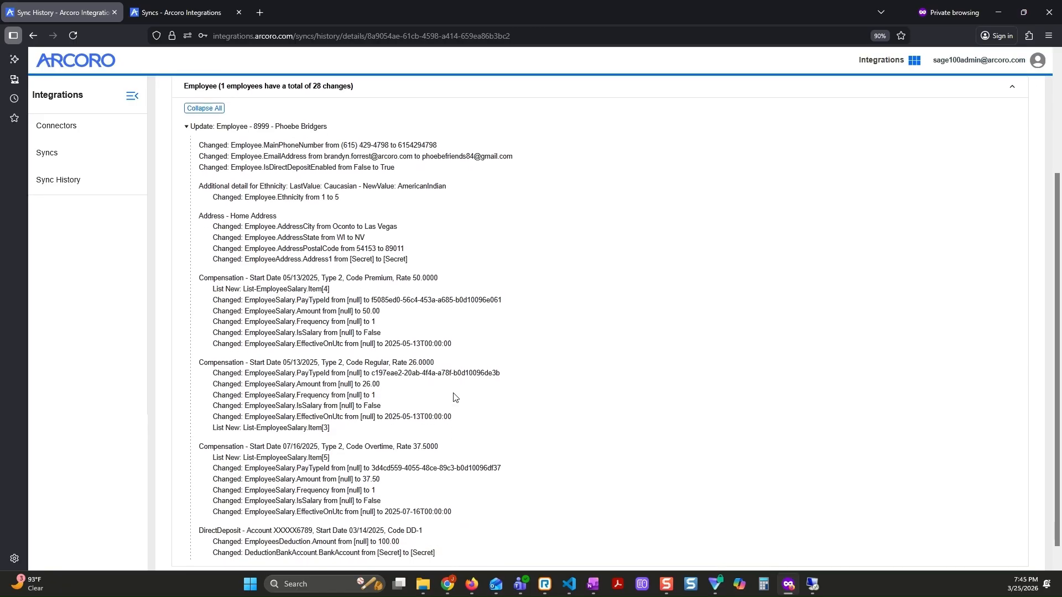
scroll(454, 397, down, 1)
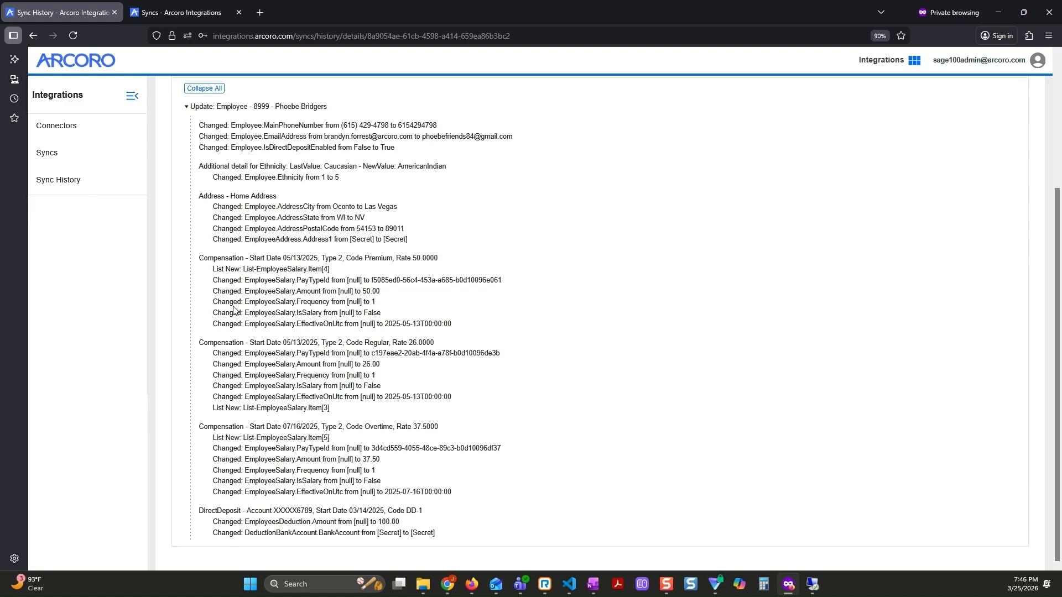
- Examine the compensation, direct deposit and home address sections of the employee's property changes
drag(207, 258, 242, 258)
click(221, 344)
drag(202, 511, 243, 524)
click(261, 545)
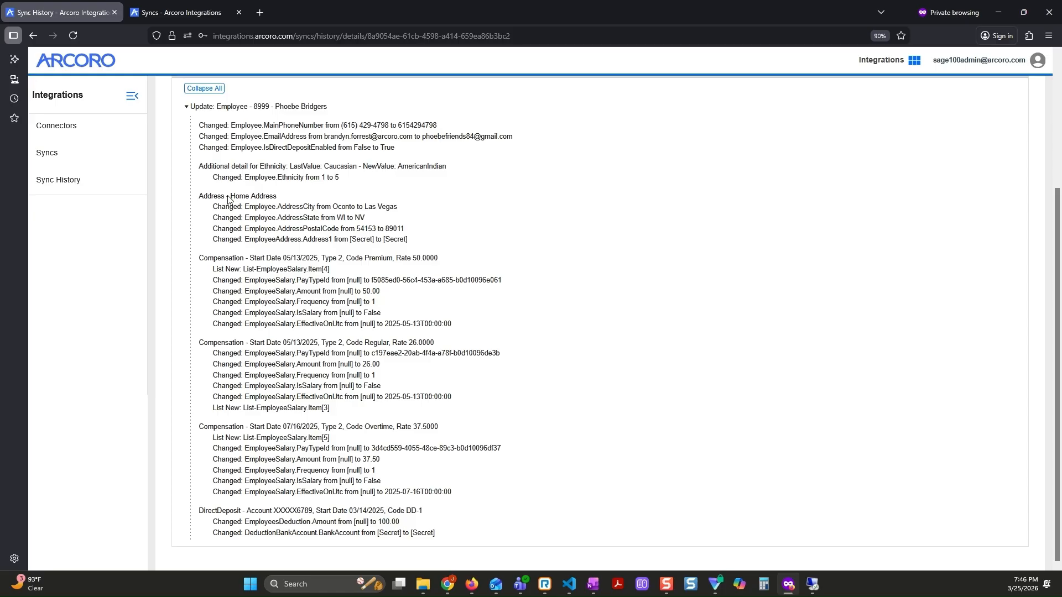
drag(229, 199, 245, 201)
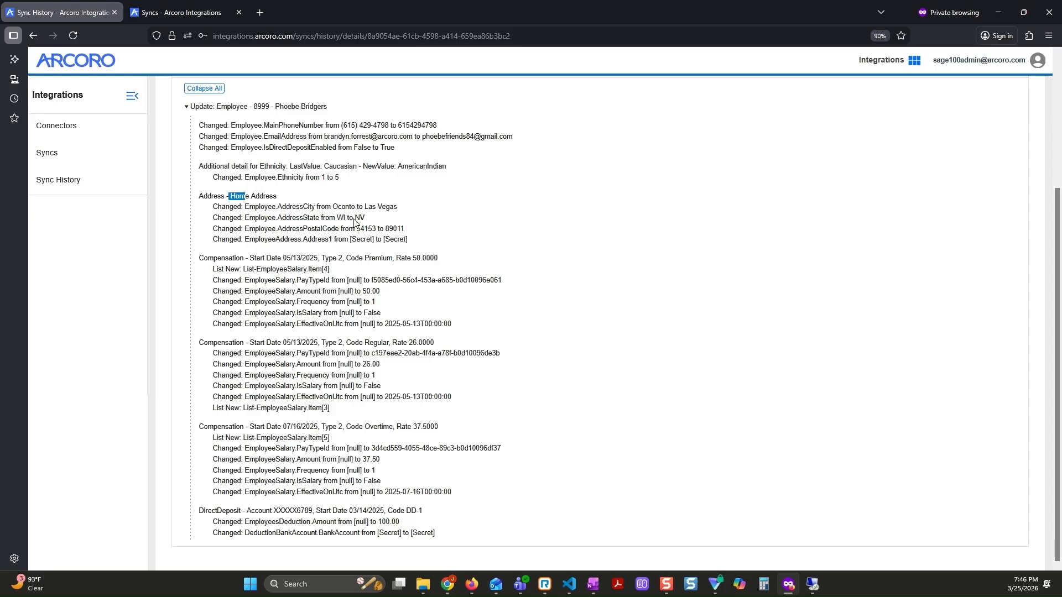
scroll(498, 196, up, 2)
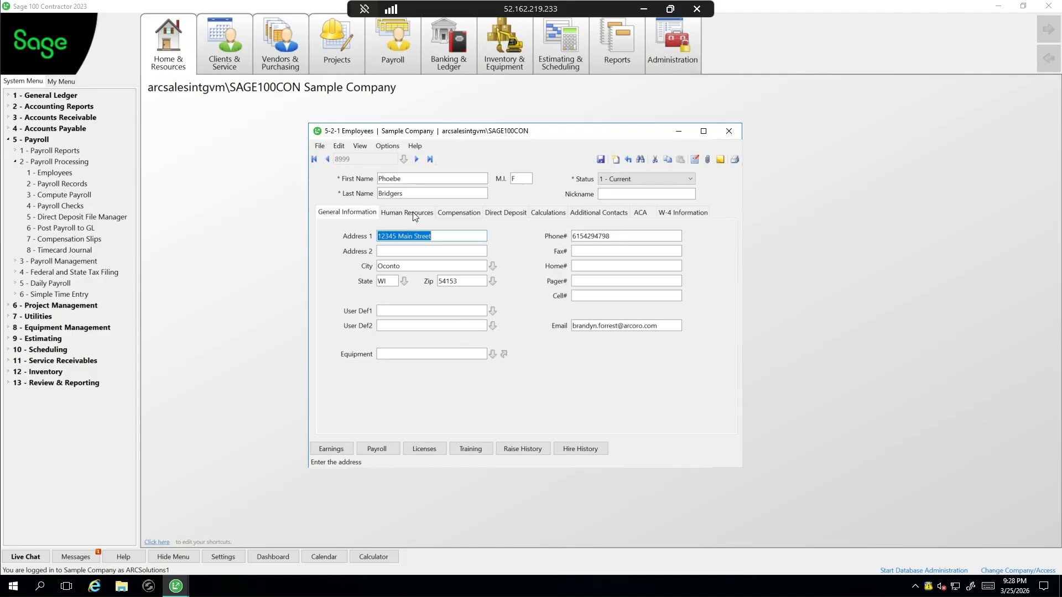
- In Sage 100 Contractor, check the employee's compensation, direct deposit and general information before refreshing the record
click(460, 214)
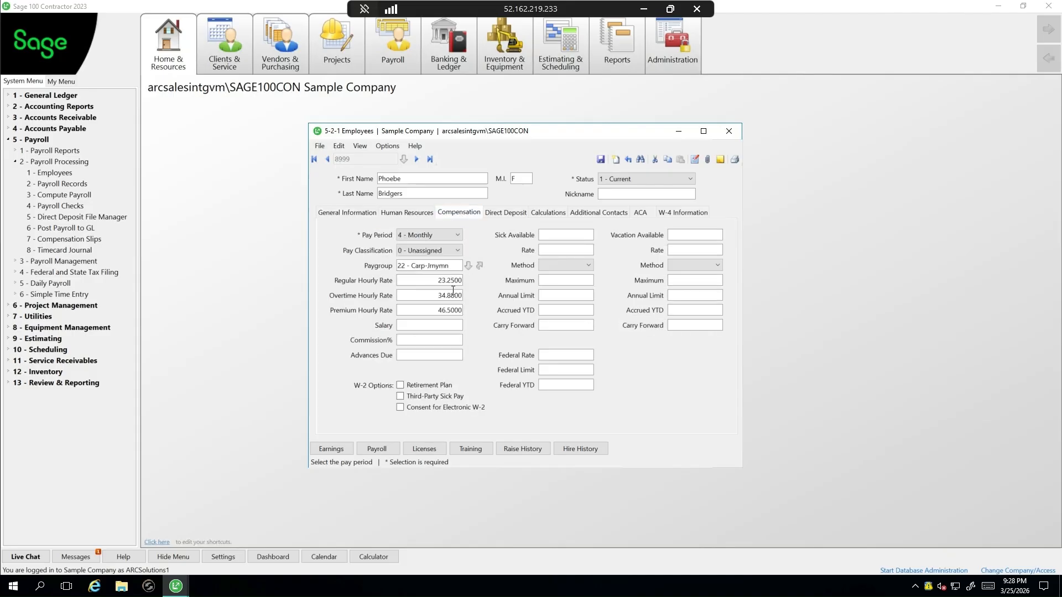
click(505, 212)
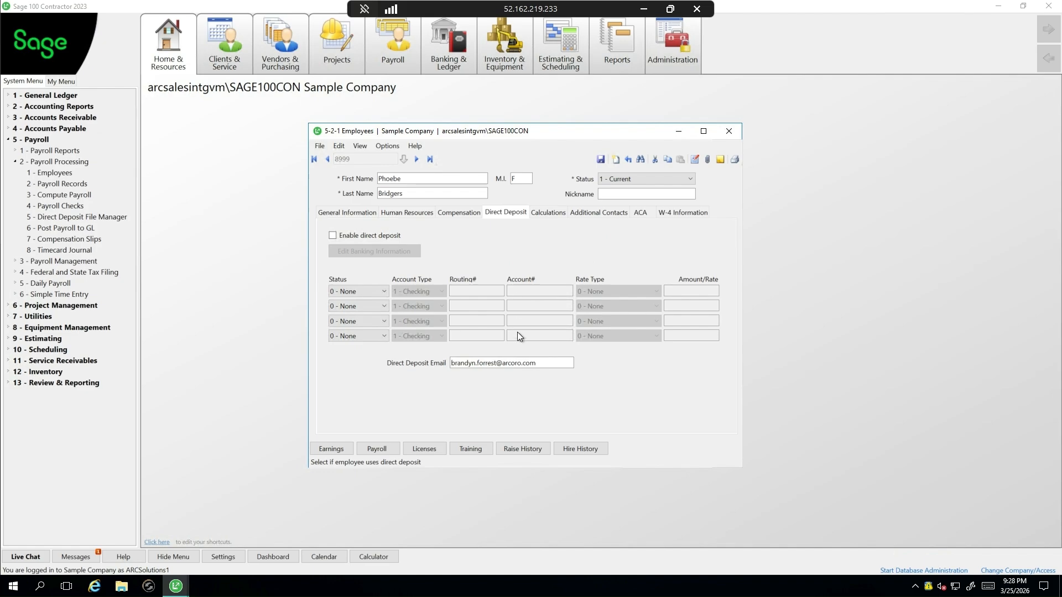
click(367, 211)
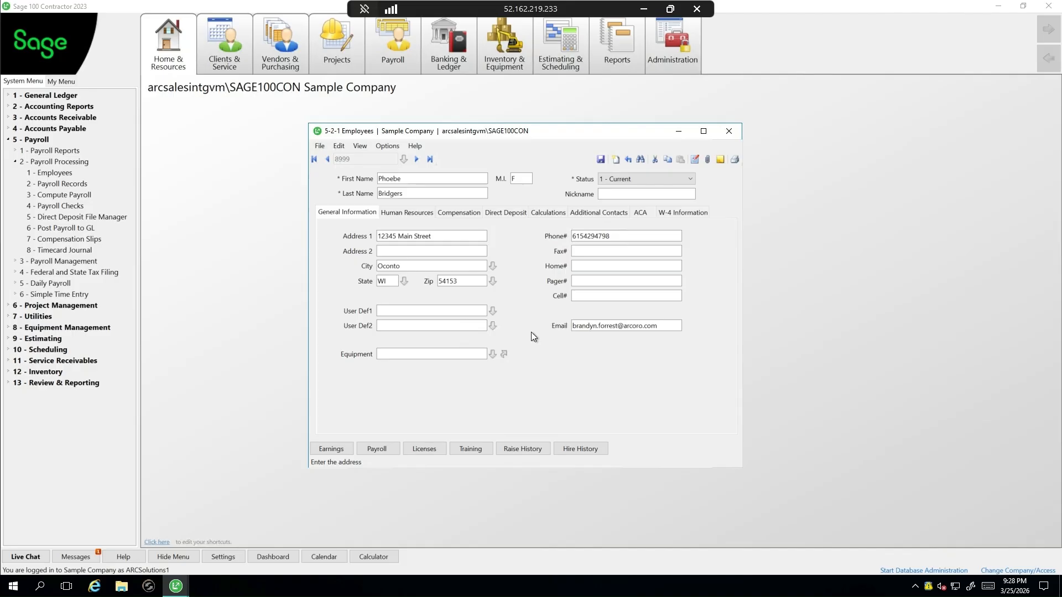
- Reload the employee's record by moving to the previous employee and back, and check its general, compensation and direct deposit details
click(328, 159)
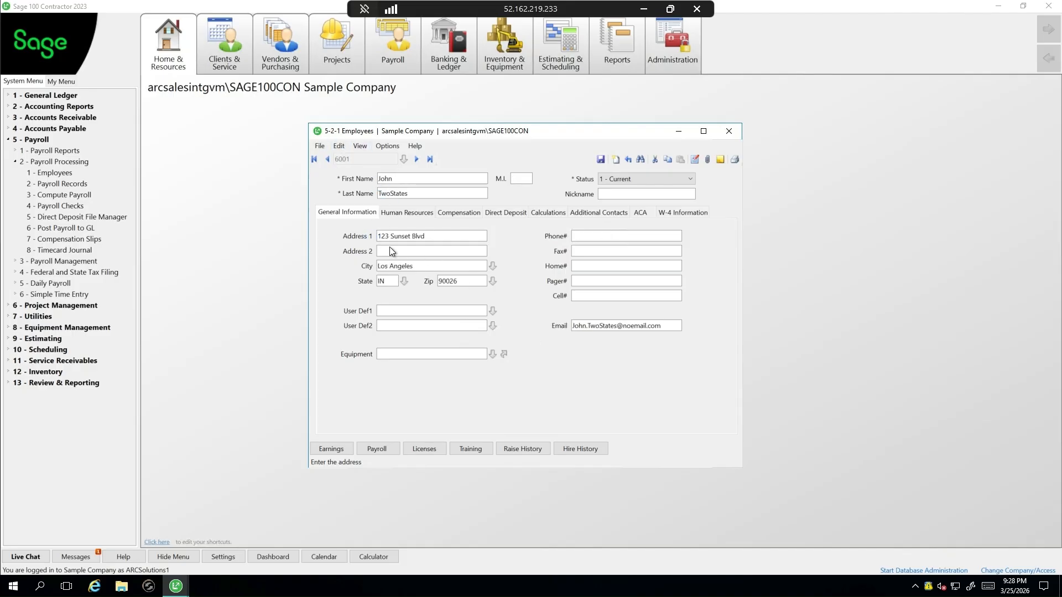
click(416, 159)
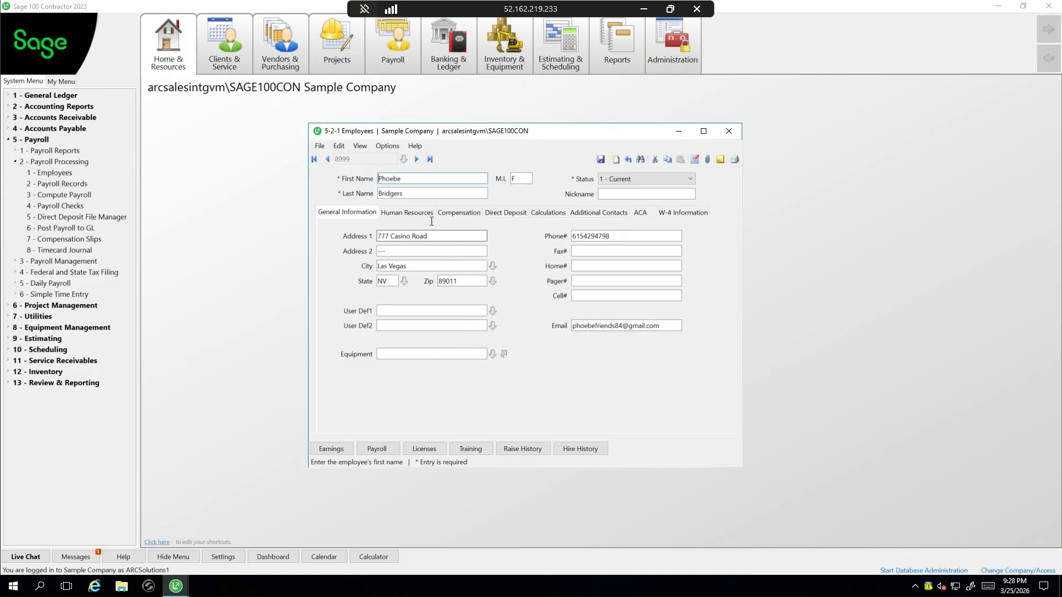
click(454, 216)
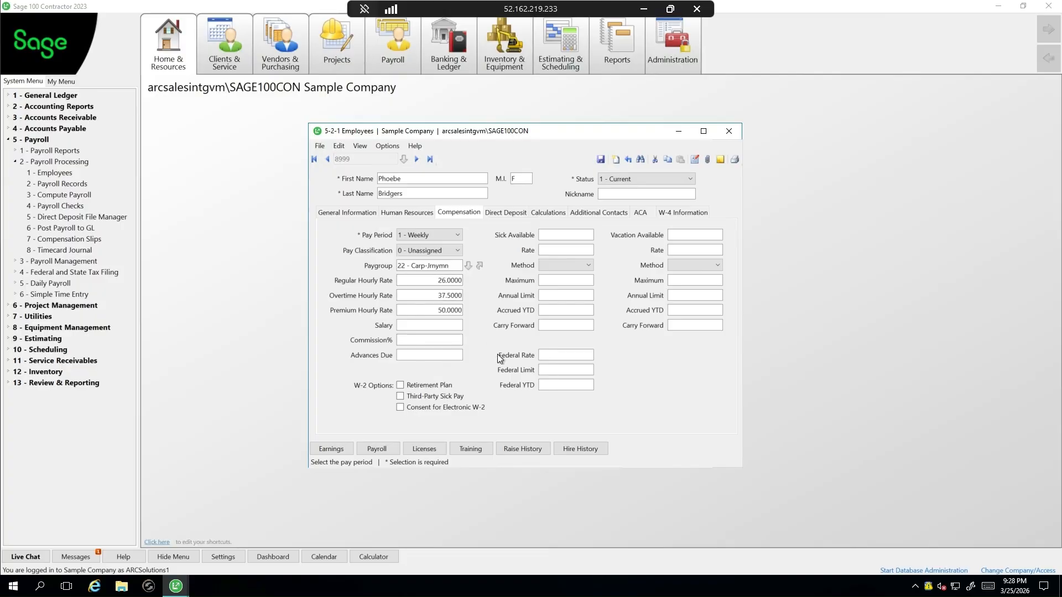
click(512, 215)
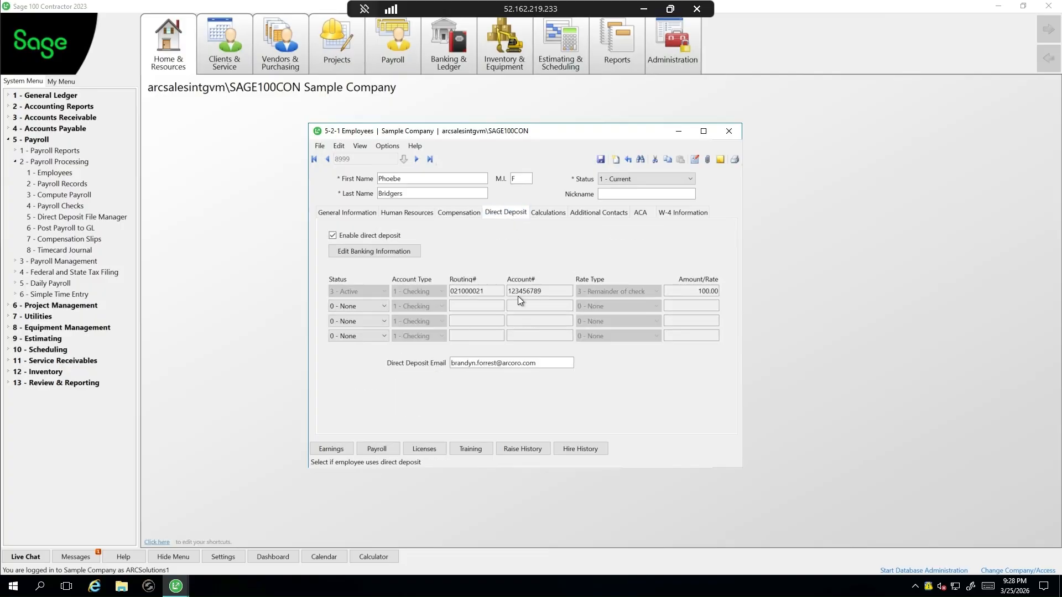